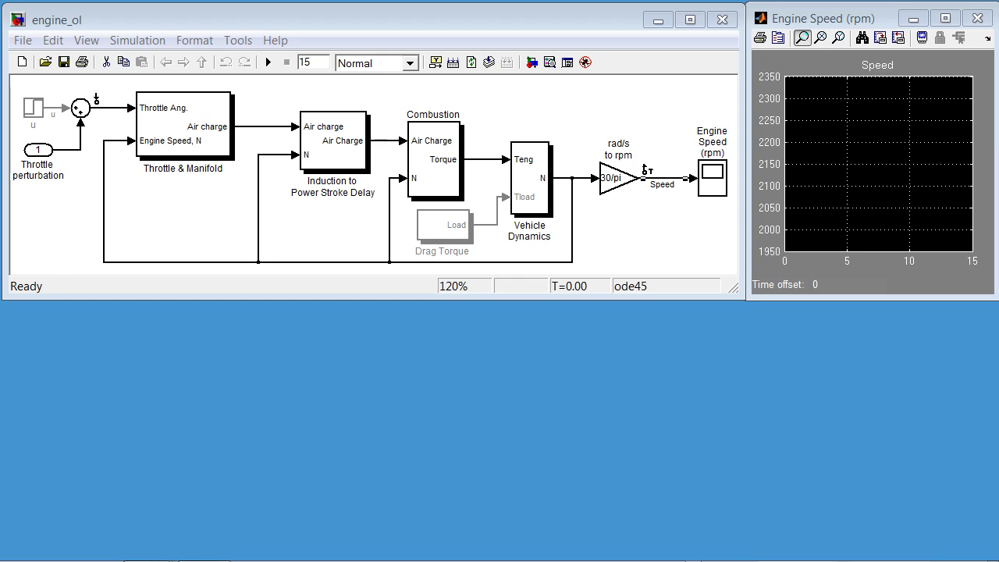
Run the engine_ol simulation to 15 s so engine speed climbs from 2000 to about 2160 rpm
click(591, 23)
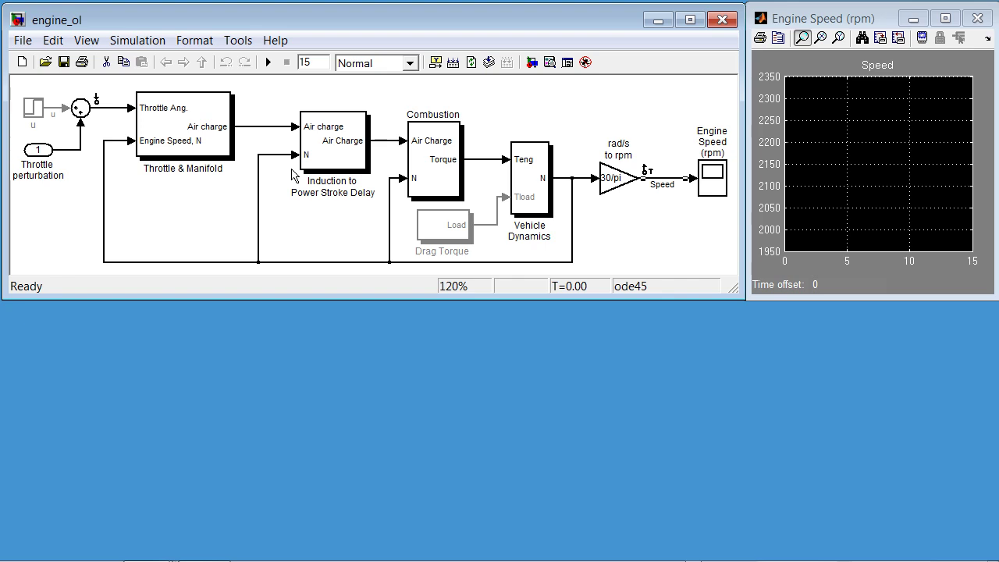
click(269, 62)
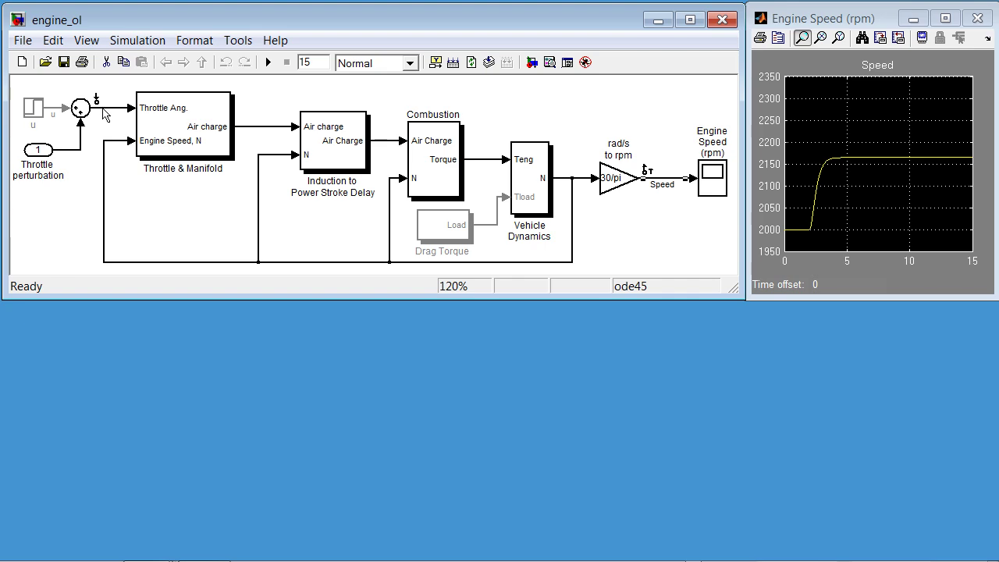
right_click(103, 110)
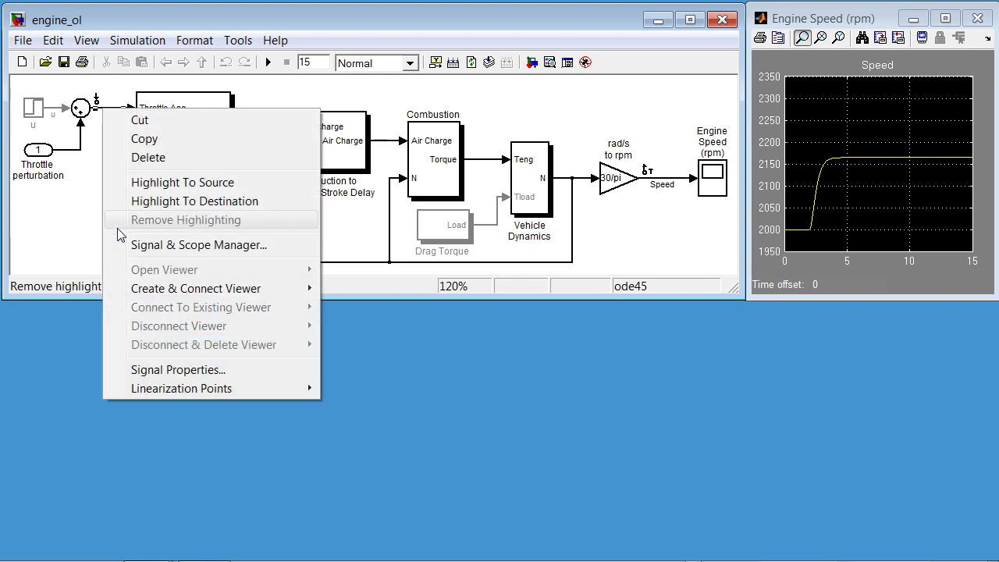
mouse_move(165, 393)
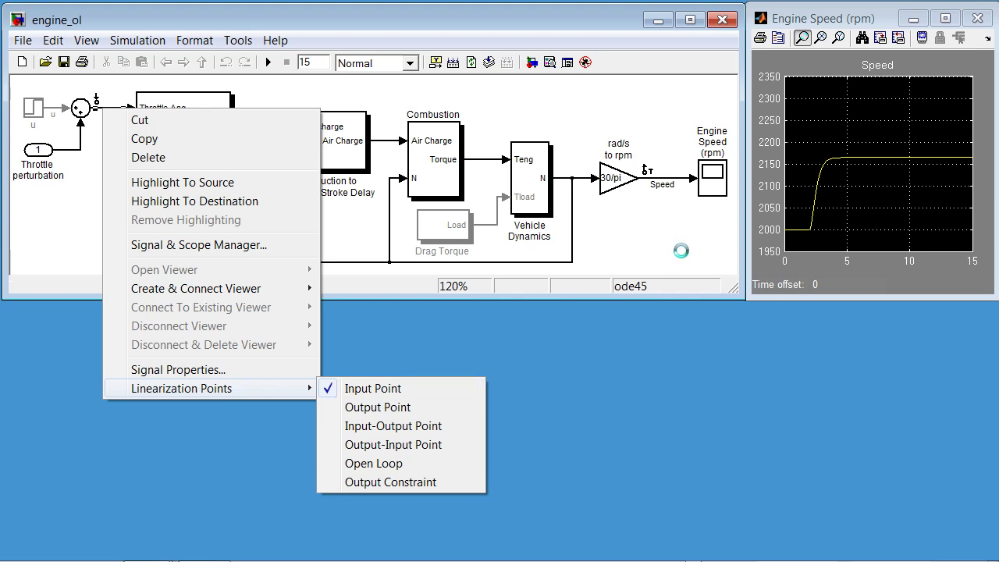
click(682, 235)
right_click(675, 178)
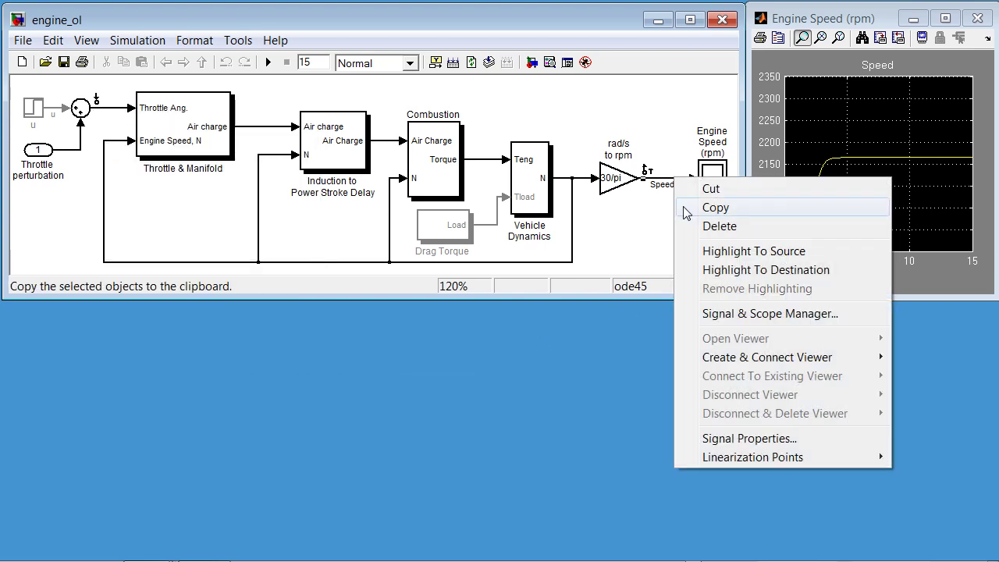
mouse_move(747, 460)
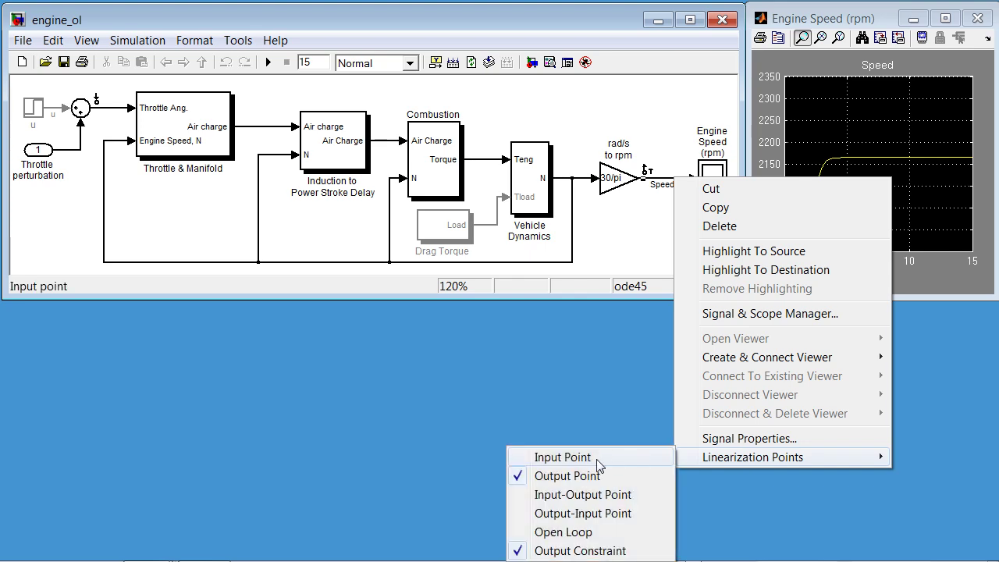
click(374, 417)
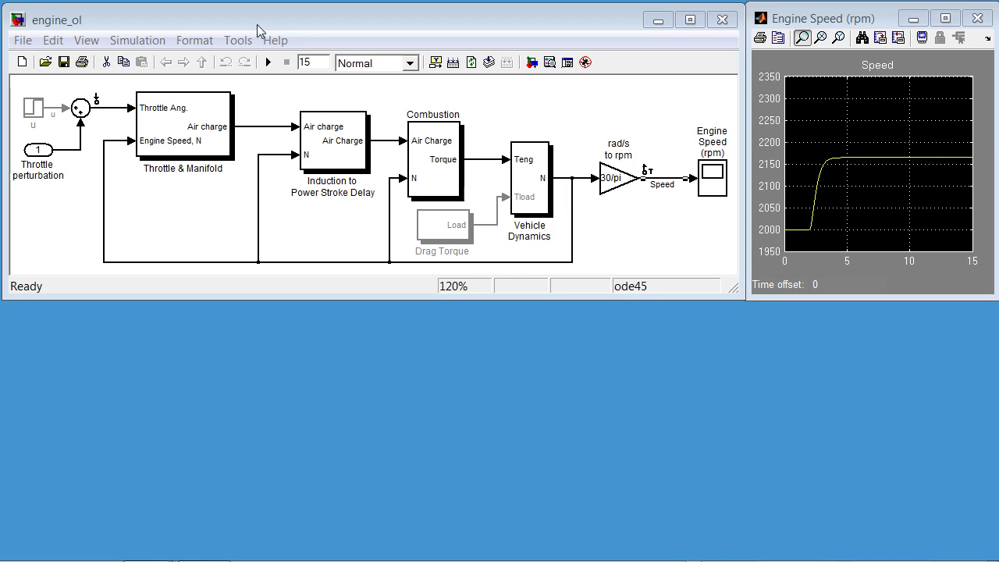
Launch the Linear Analysis Tool for engine_ol from Tools > Control Design and maximize its window
click(234, 40)
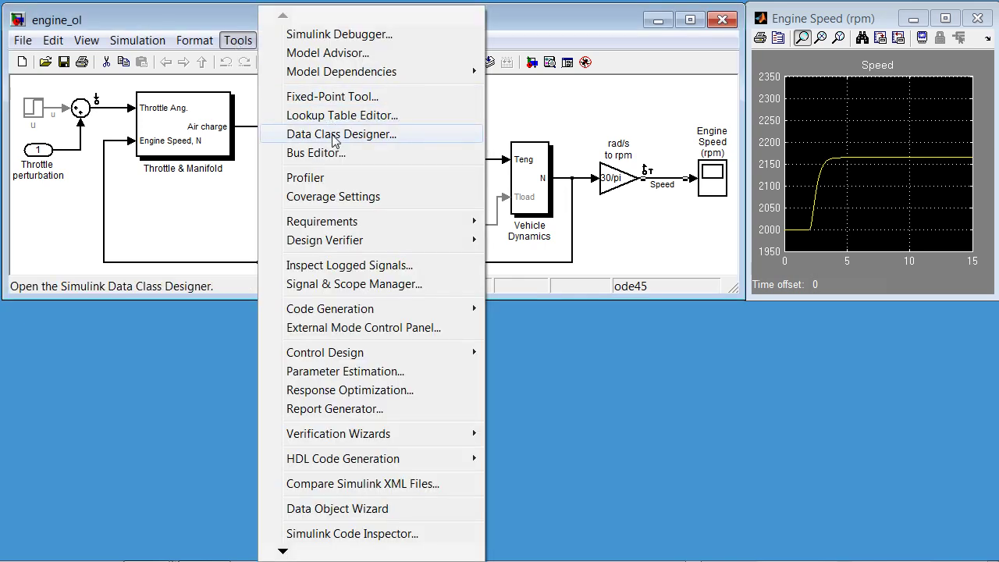
mouse_move(463, 357)
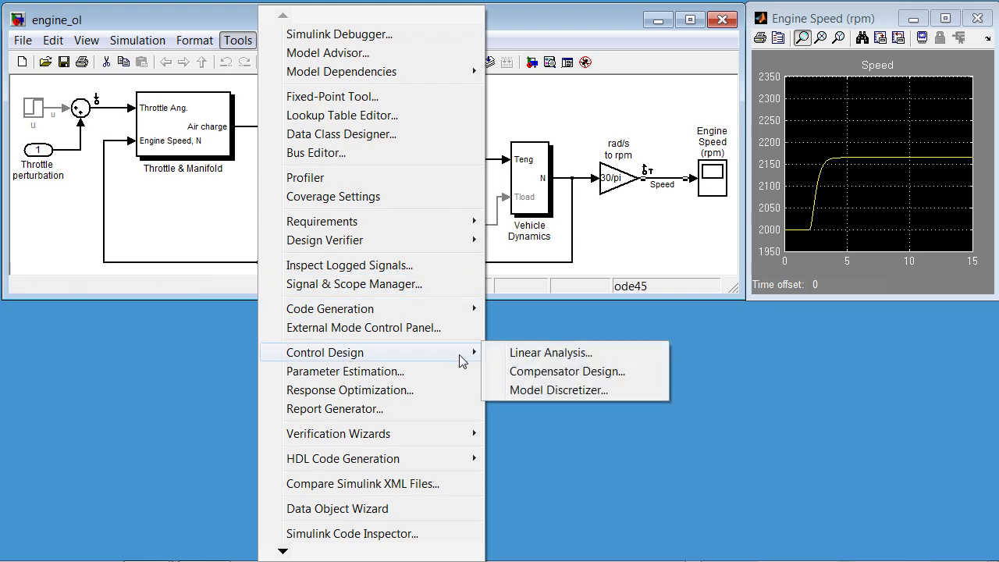
click(547, 353)
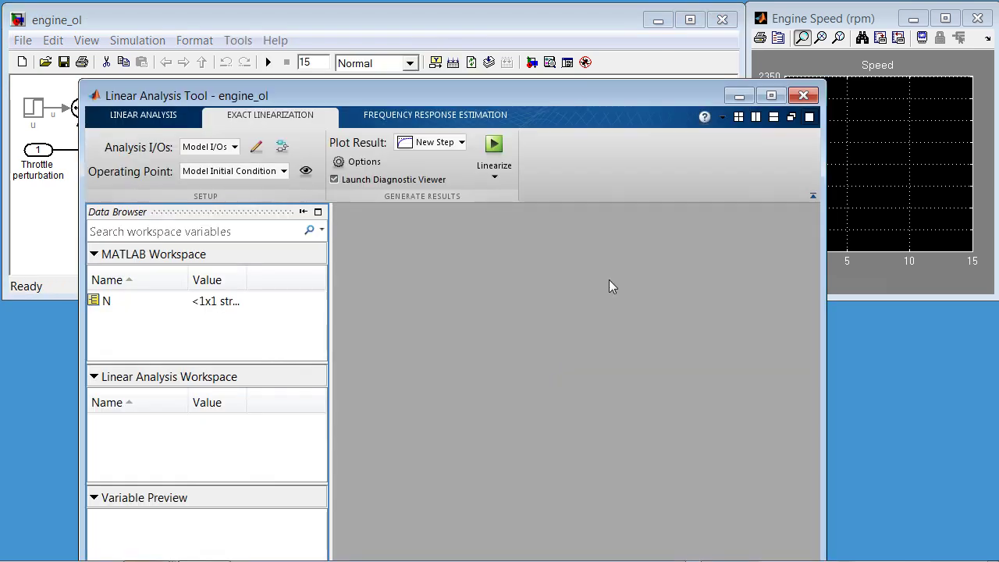
click(775, 95)
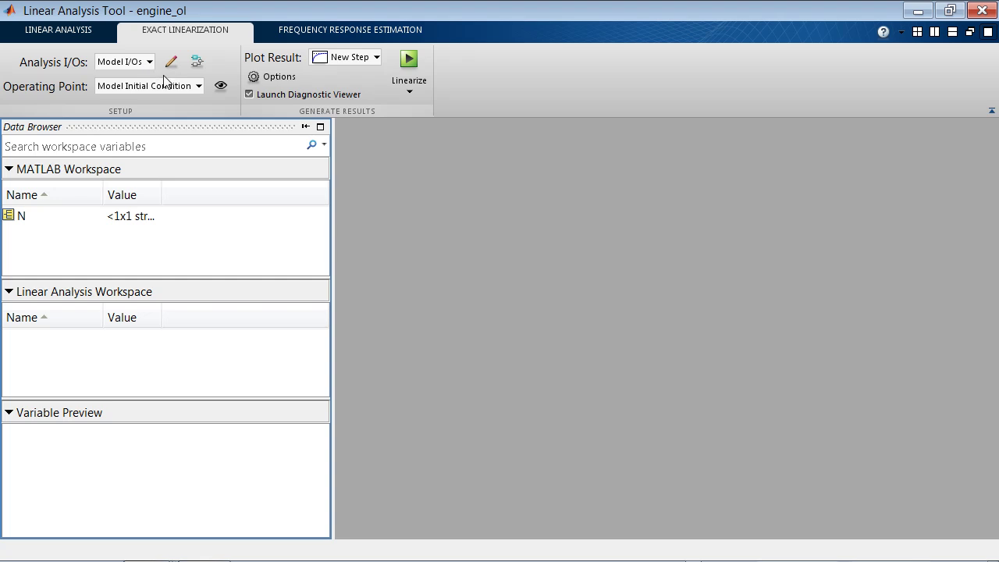
click(199, 87)
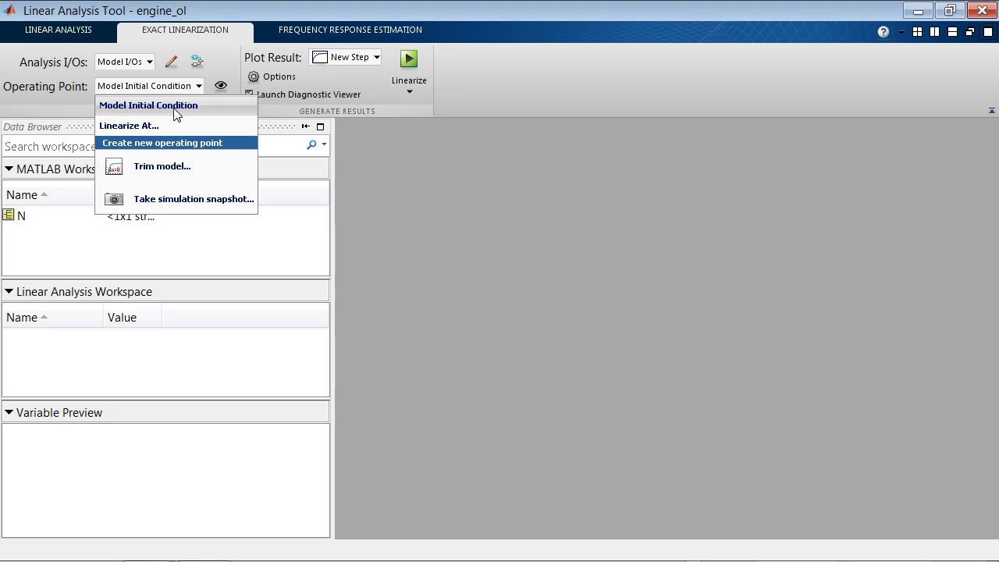
Start a trim operating point and require the model states to be at steady state
click(162, 167)
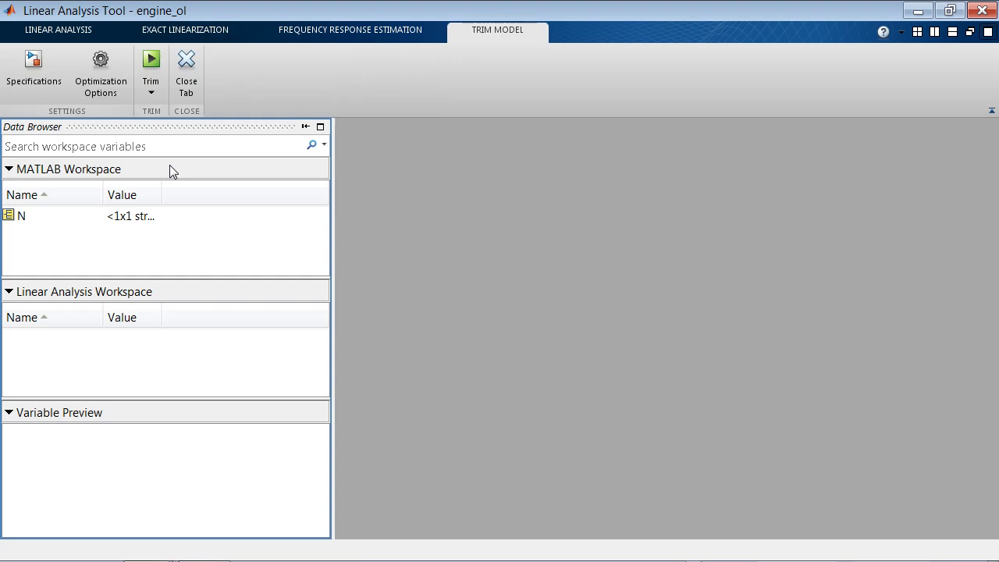
click(37, 72)
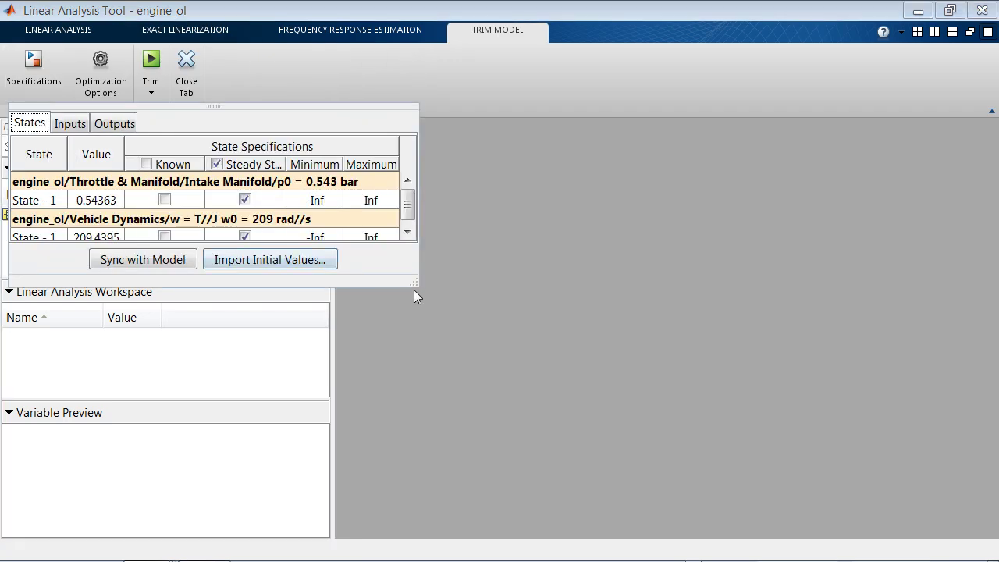
drag(413, 284, 567, 343)
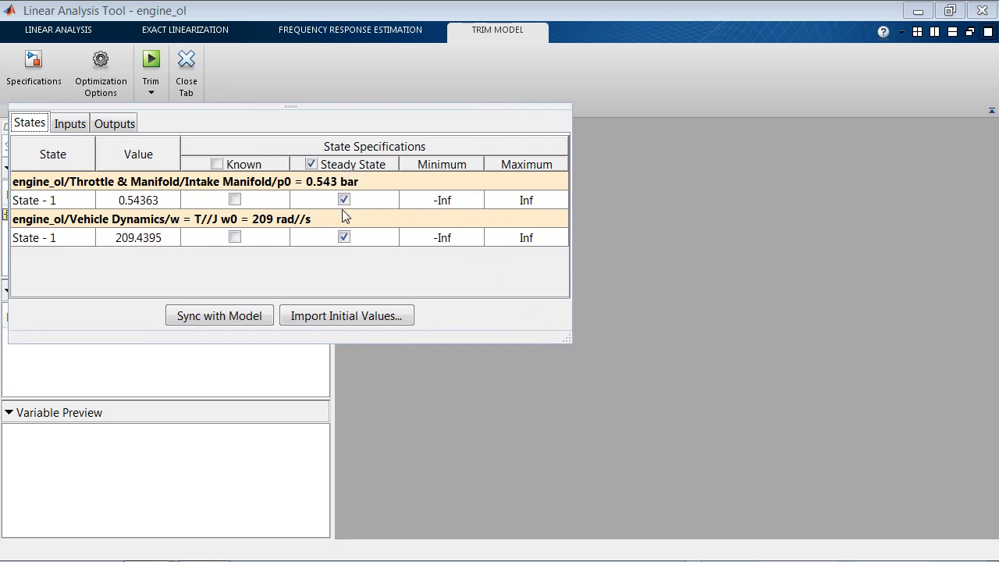
click(342, 235)
Mark the rad/s to rpm speed output as known with value 2000
click(129, 132)
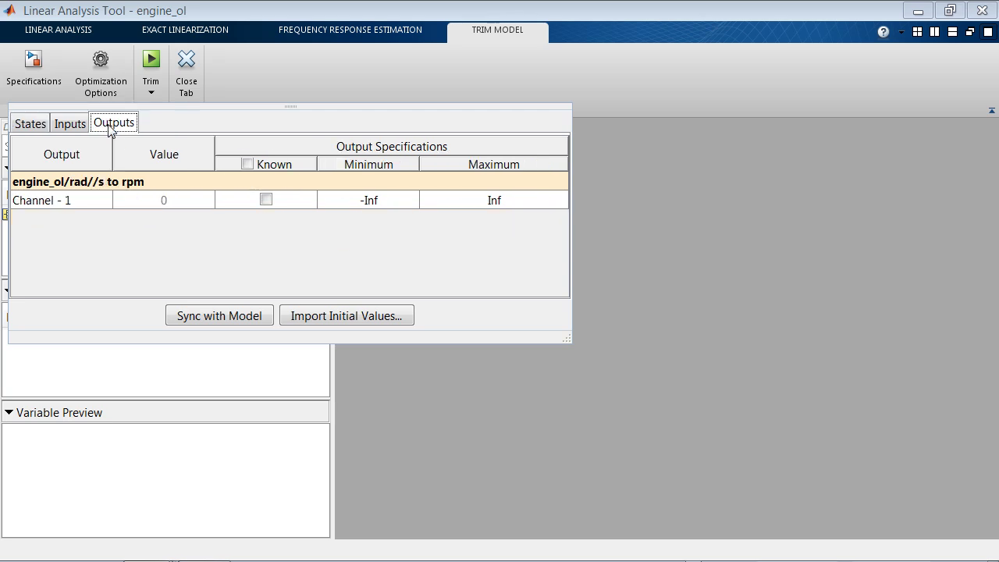
click(246, 164)
click(174, 202)
double_click(173, 201)
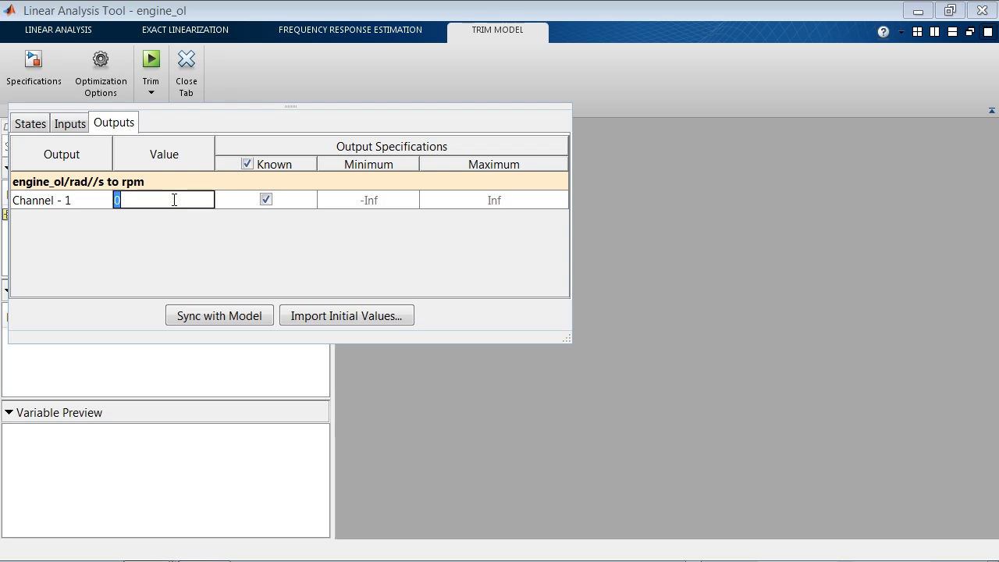
text(2000)
key(Return)
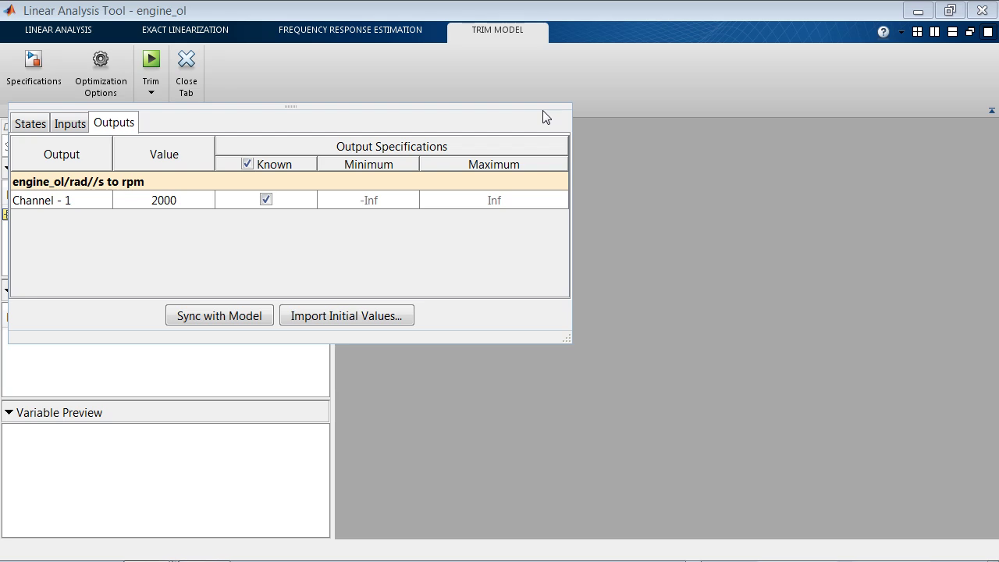
Trim the model to produce op_trim1 and dismiss the trim progress report
click(563, 110)
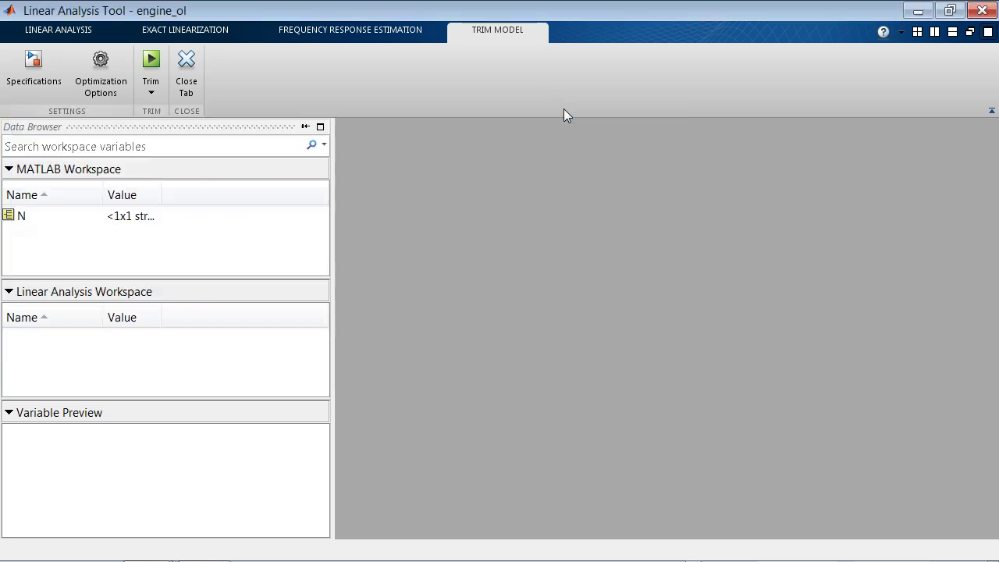
click(152, 63)
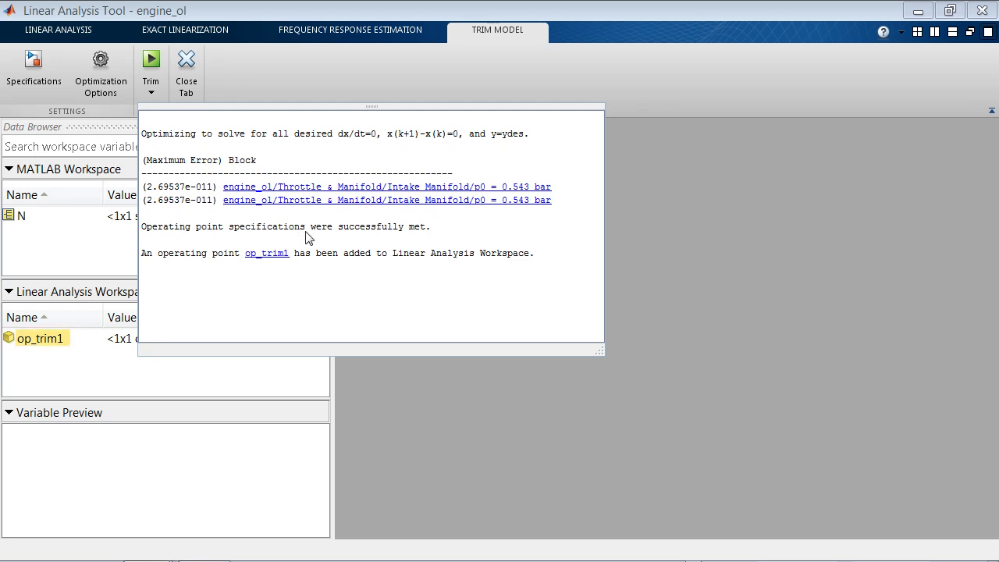
mouse_move(564, 106)
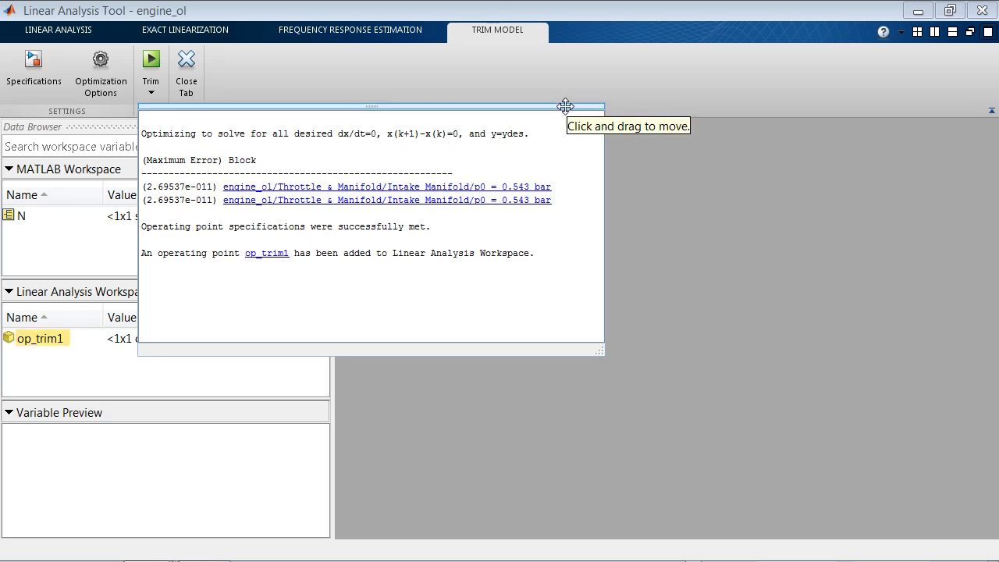
click(597, 110)
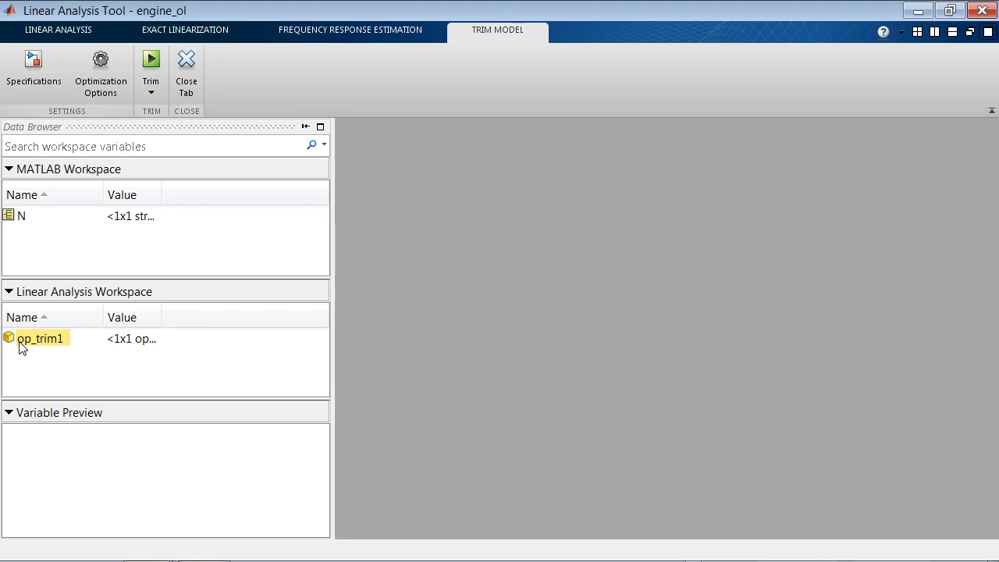
Choose op_trim1 as the operating point on the Exact Linearization tab
click(203, 33)
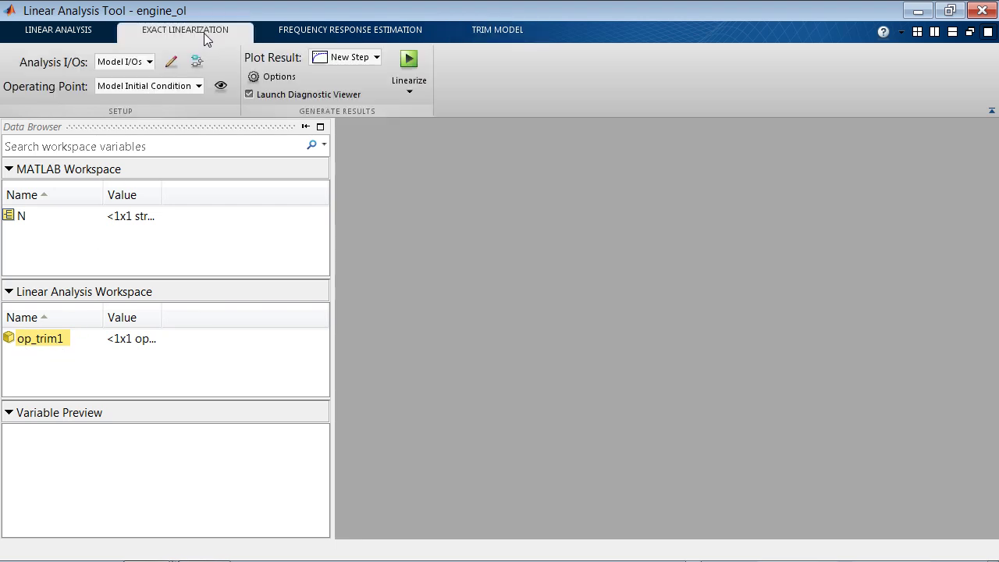
click(197, 86)
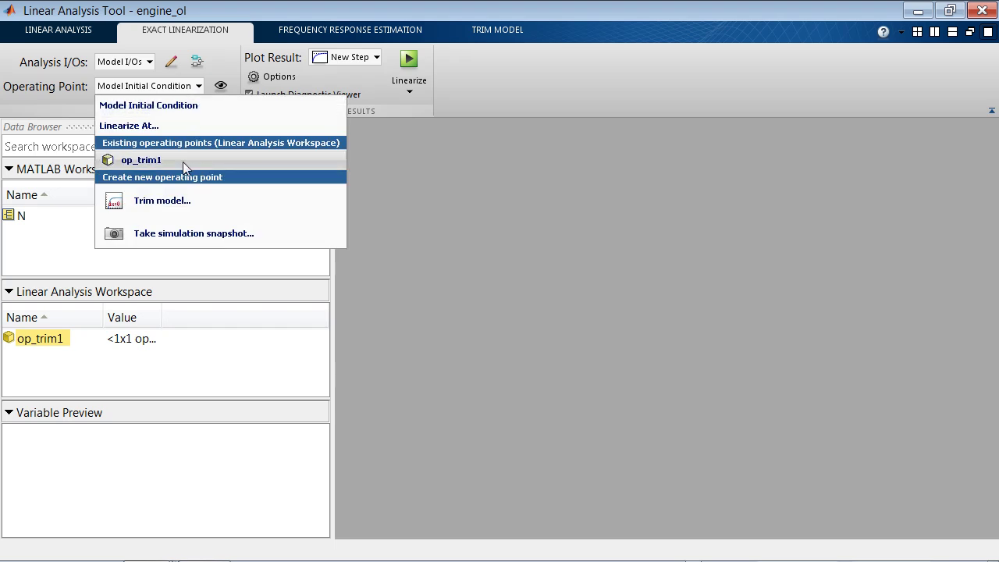
click(183, 161)
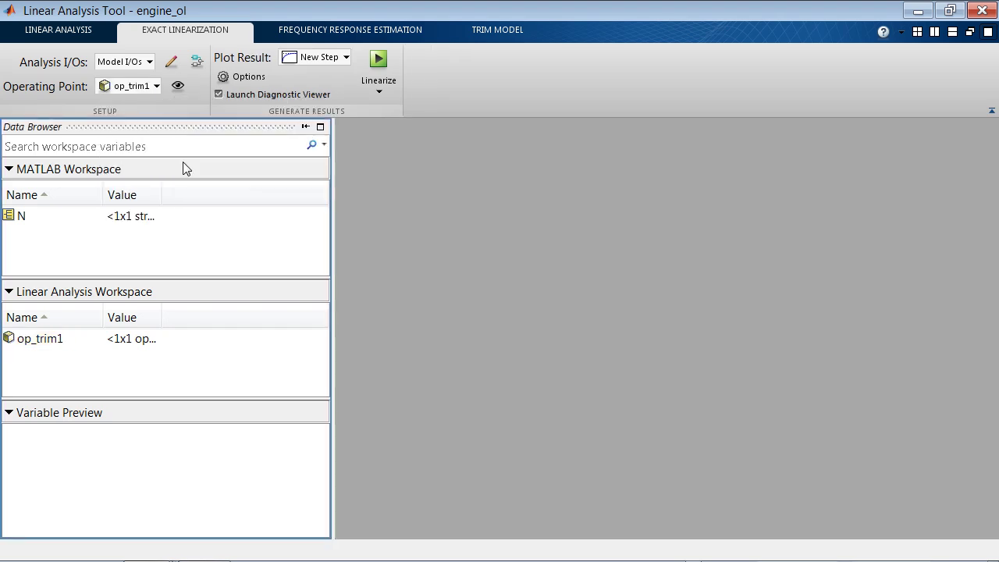
Linearize at op_trim1 into linsys1 with a New Bode plot and the Diagnostic Viewer off
click(346, 57)
click(344, 185)
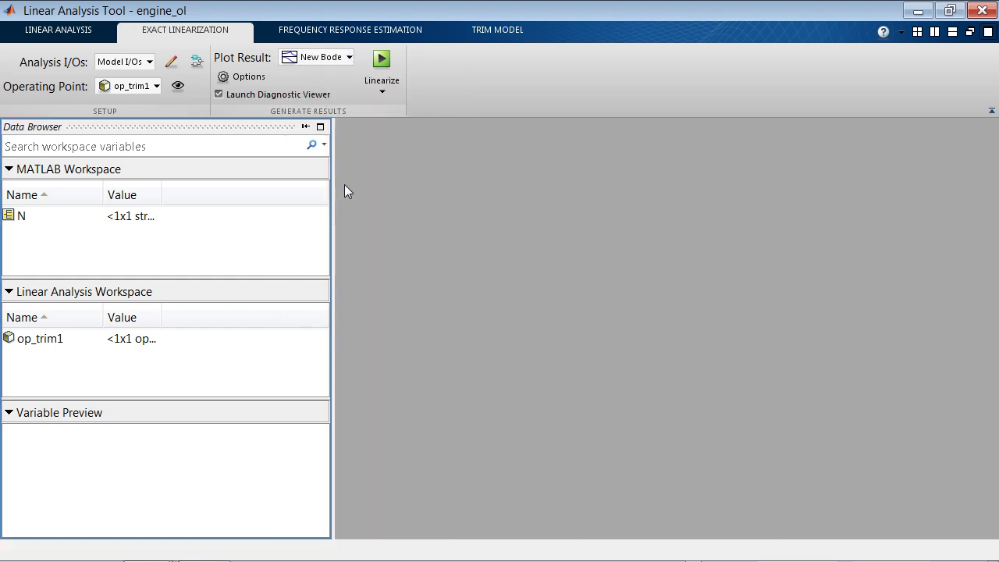
click(220, 92)
click(380, 62)
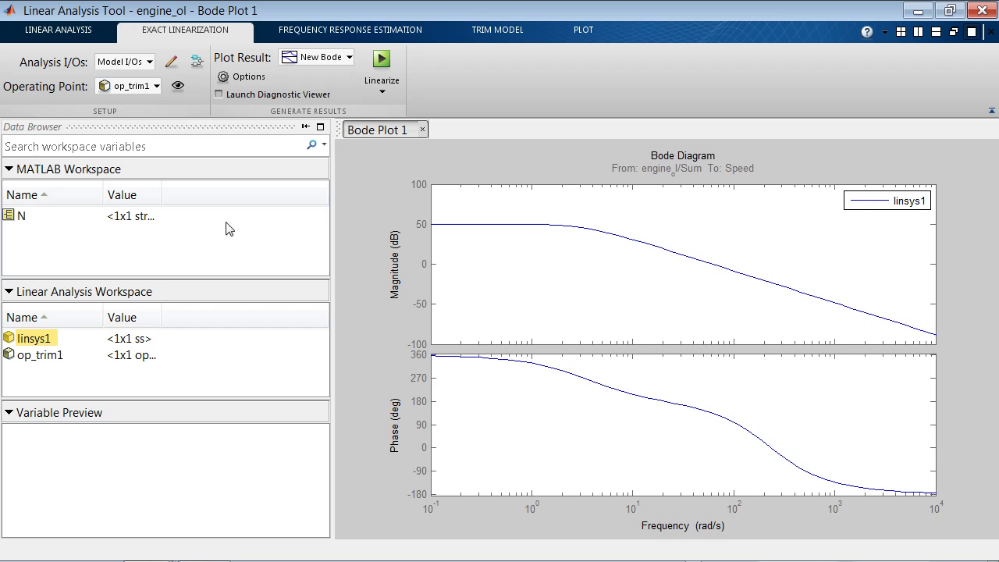
Generate the mylinearizemodel function, review its code, then bring up gain_scheduling.m
click(382, 92)
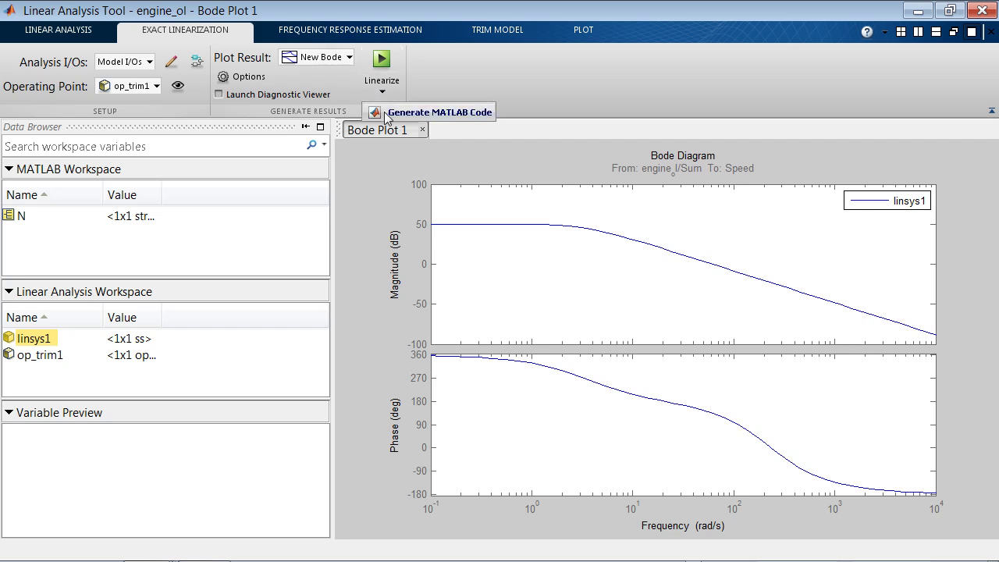
click(437, 112)
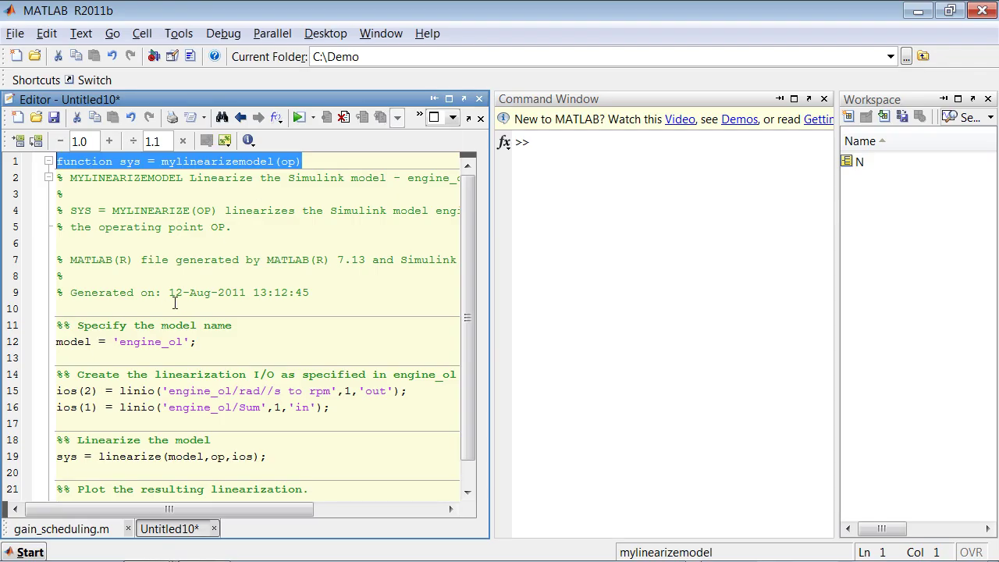
click(101, 193)
drag(100, 193, 239, 490)
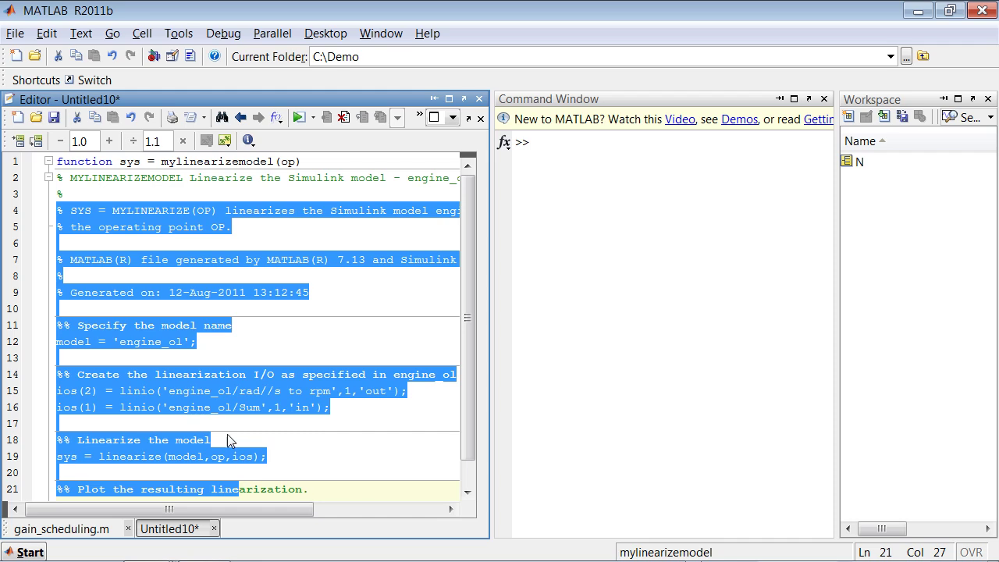
scroll(227, 406, down, 1)
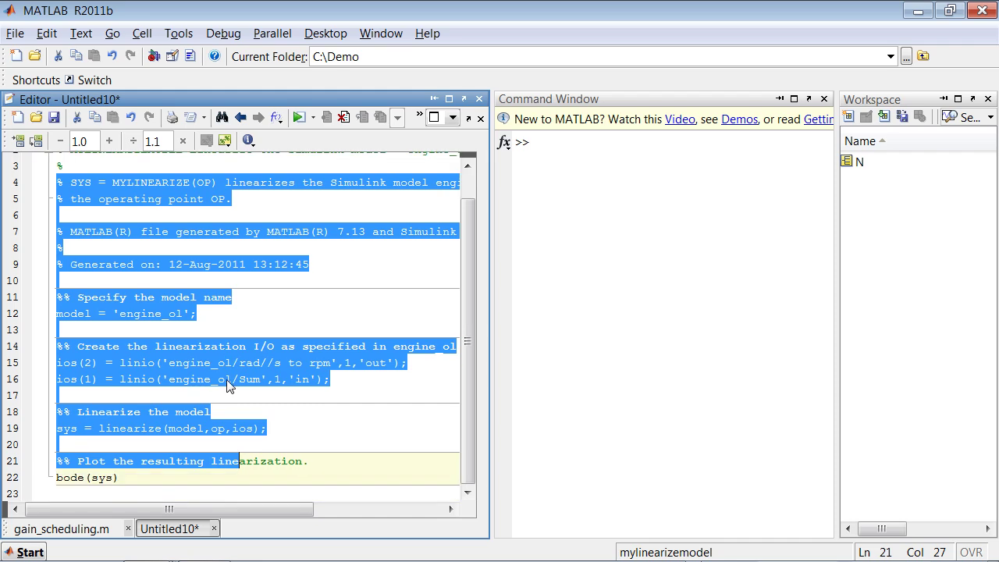
click(133, 475)
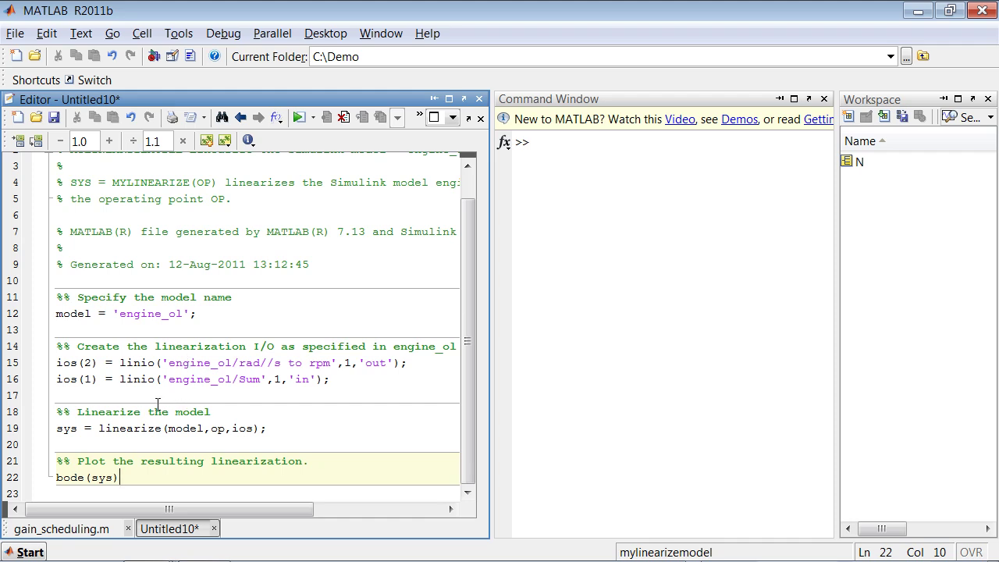
click(70, 530)
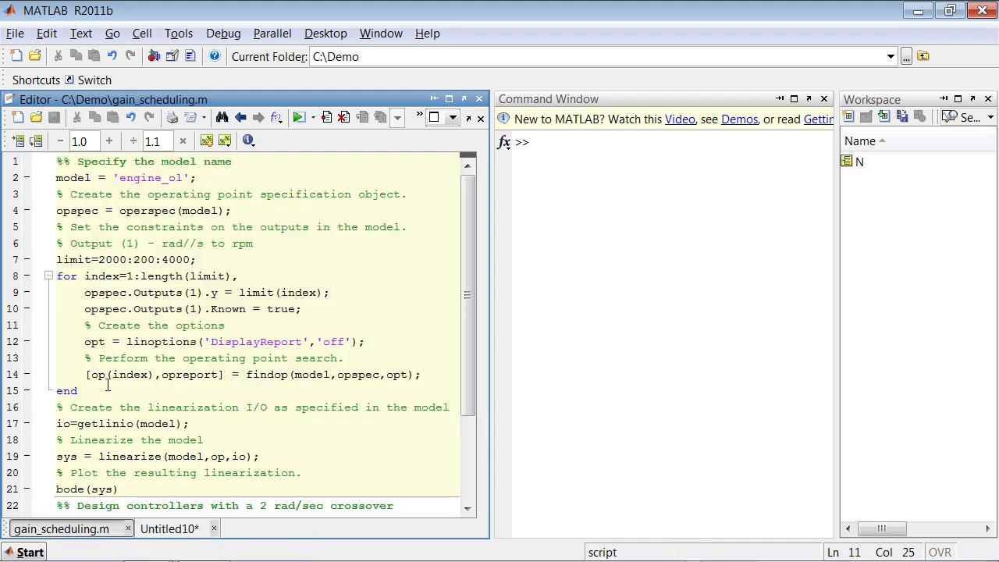
click(70, 277)
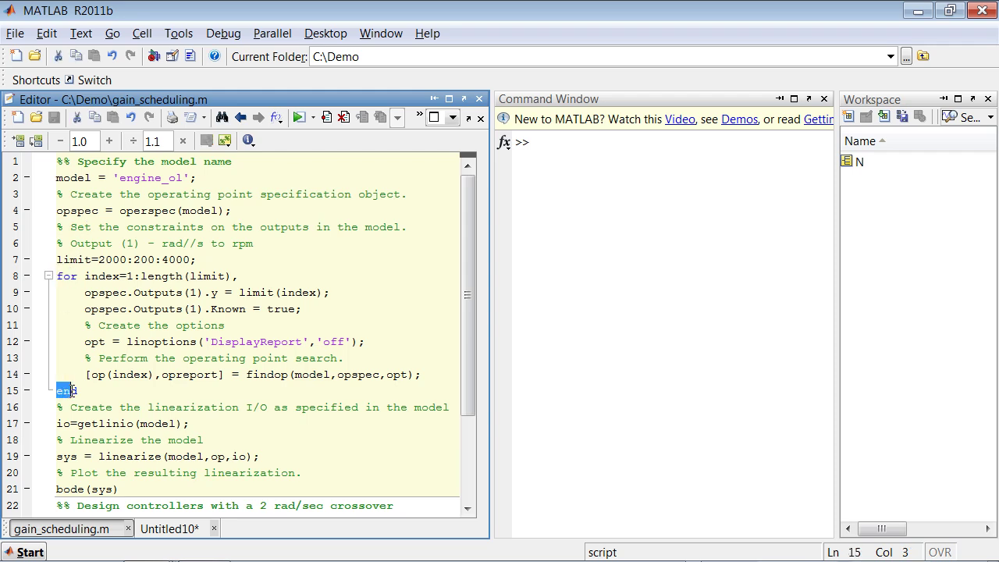
drag(64, 260, 191, 260)
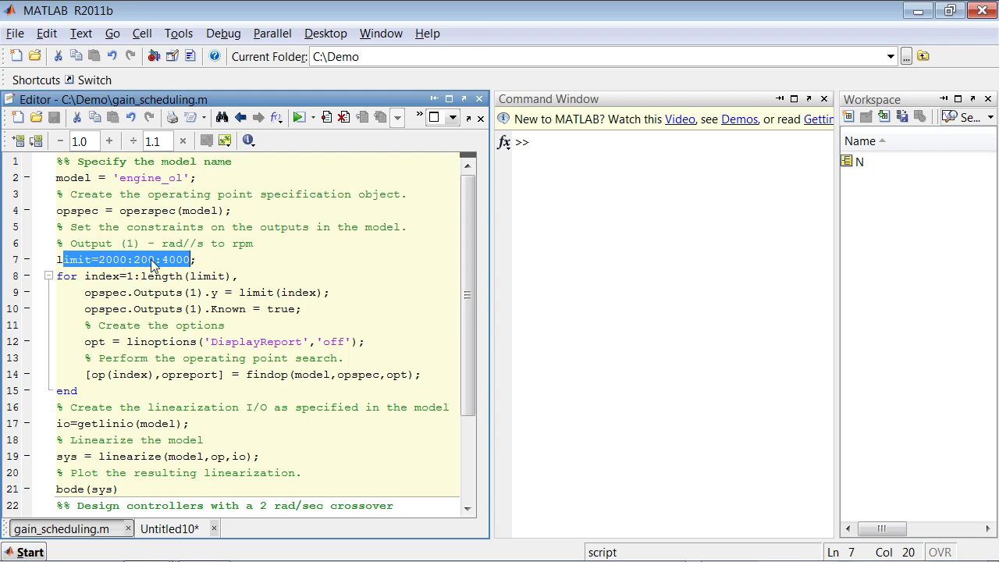
Run the trim-and-linearize cell for all speeds, zoom into the overlaid Bode magnitudes, then close Figure 1
click(35, 141)
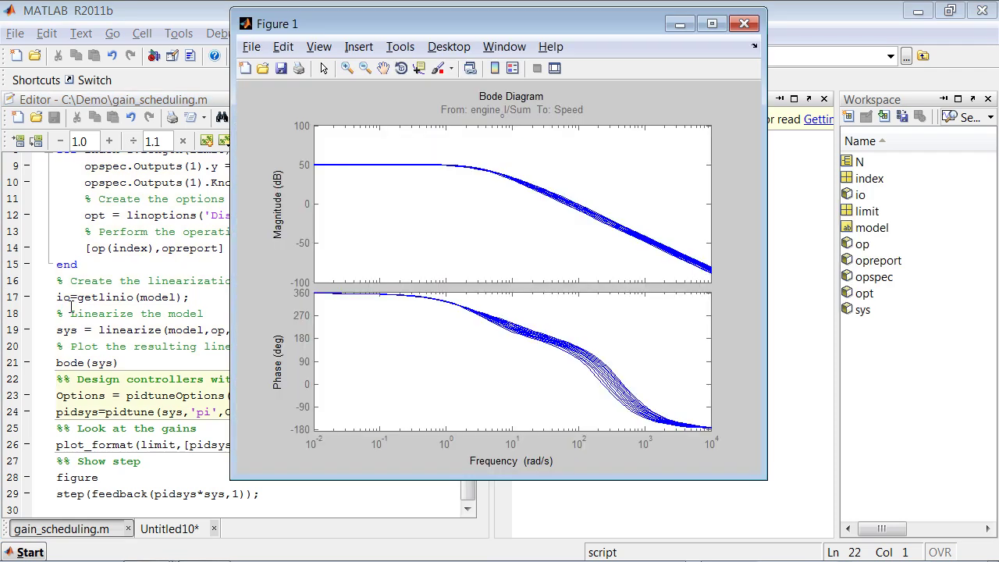
click(348, 68)
drag(481, 151, 581, 238)
drag(519, 163, 585, 259)
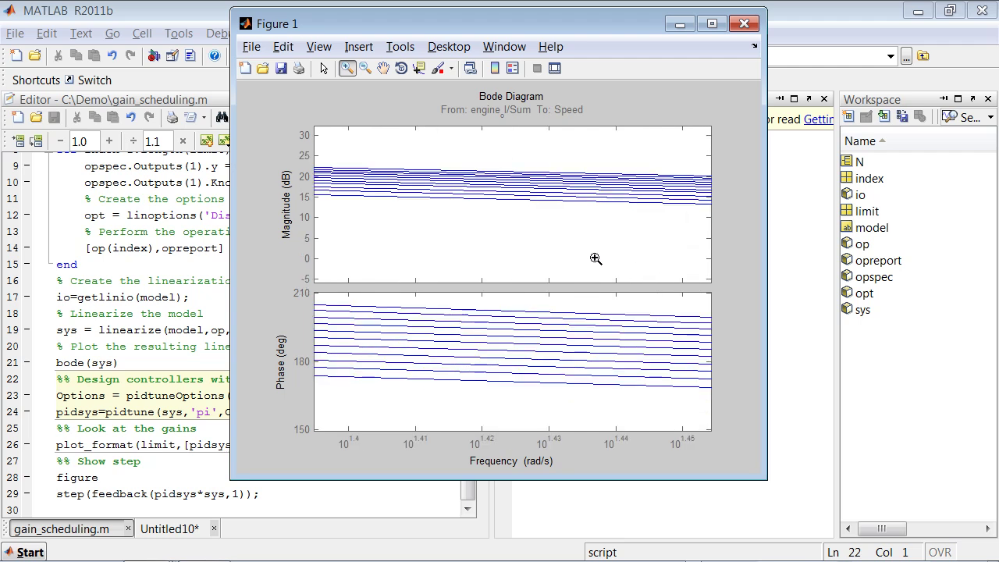
click(744, 24)
click(623, 211)
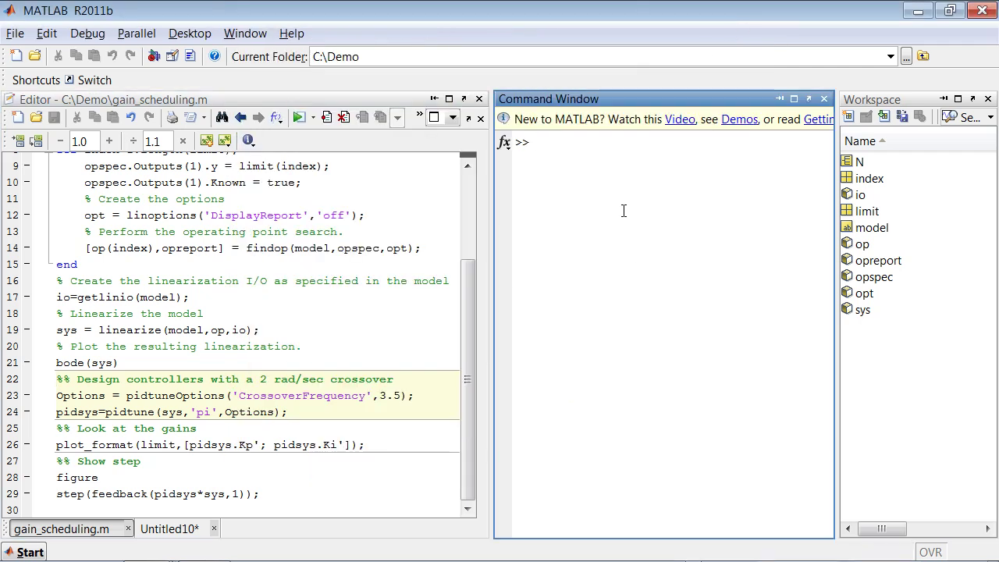
Display sys as an 11x1 state-space array, then select the pidtuneOptions crossover line
text(sys)
key(Return)
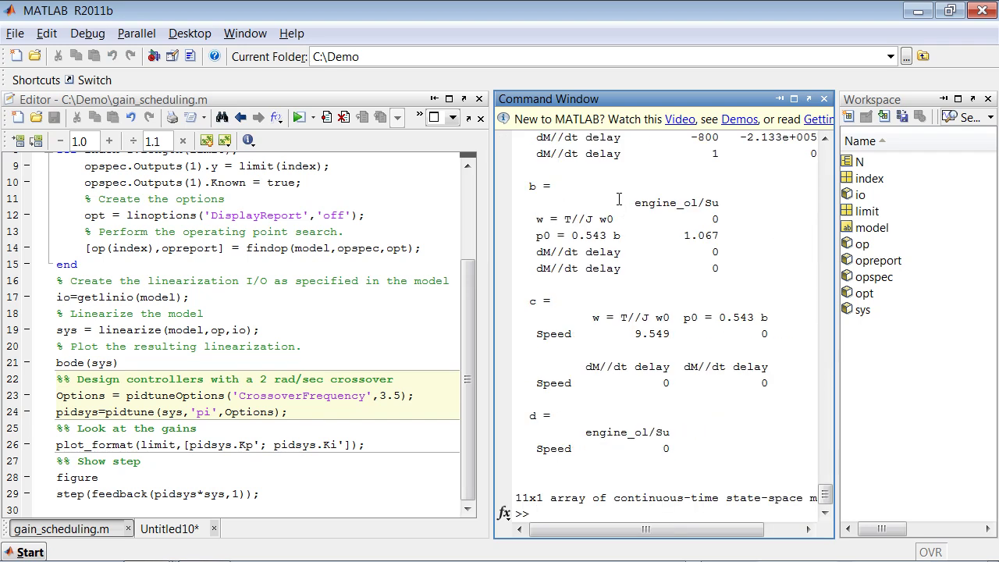
drag(514, 497, 680, 498)
click(617, 513)
triple_click(56, 403)
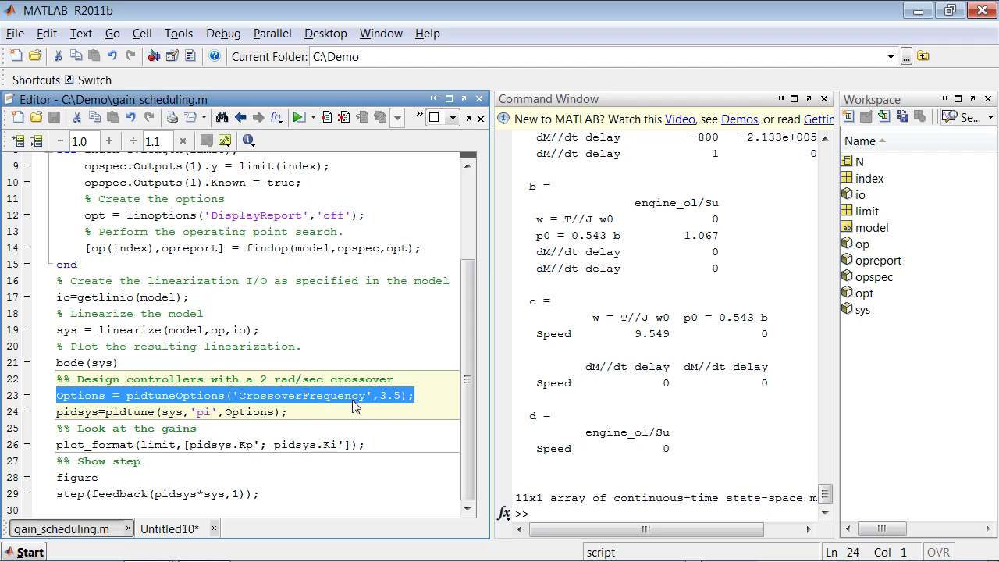
Review the pidtune 'pi' line and run the cell tuning PI controllers with 3.5 rad/s crossover
click(136, 412)
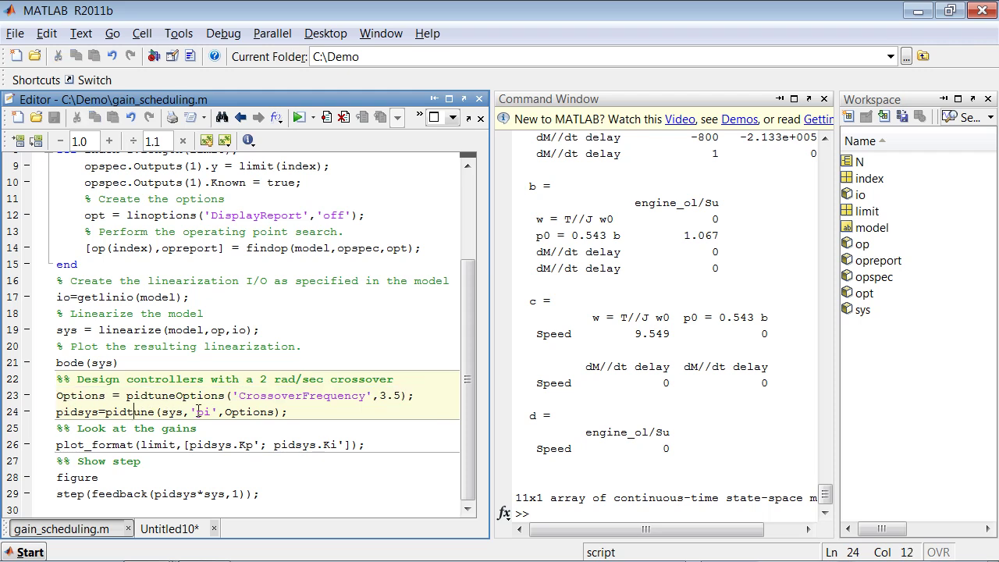
drag(196, 412, 210, 412)
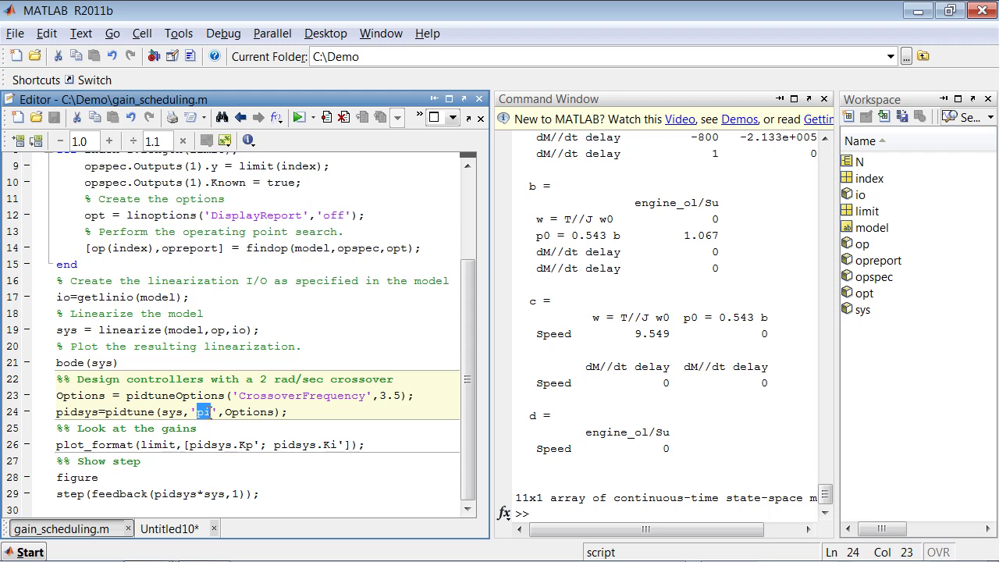
click(162, 412)
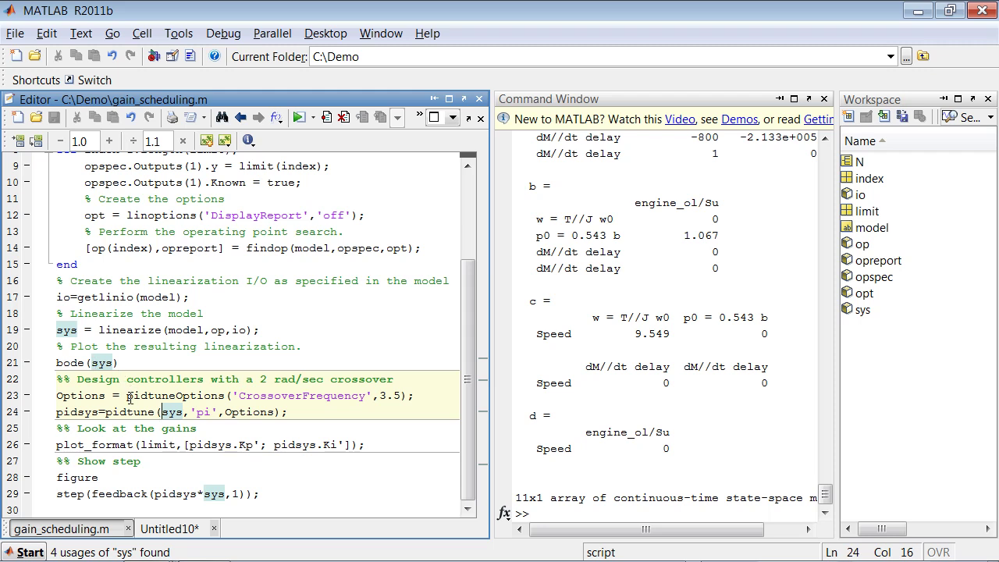
click(35, 141)
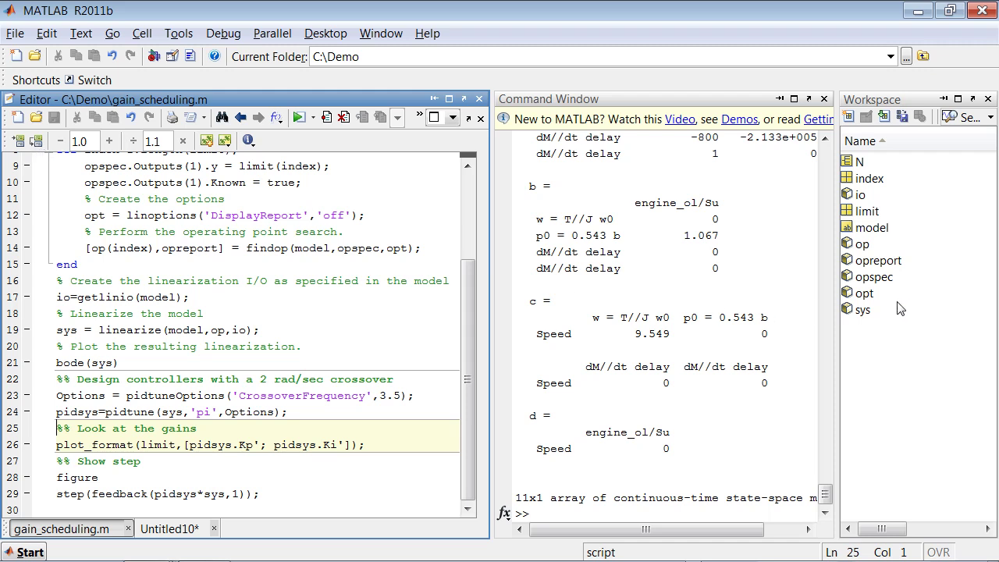
Display the 11x1 pidsys array of tuned PI controllers in the Command Window
click(587, 508)
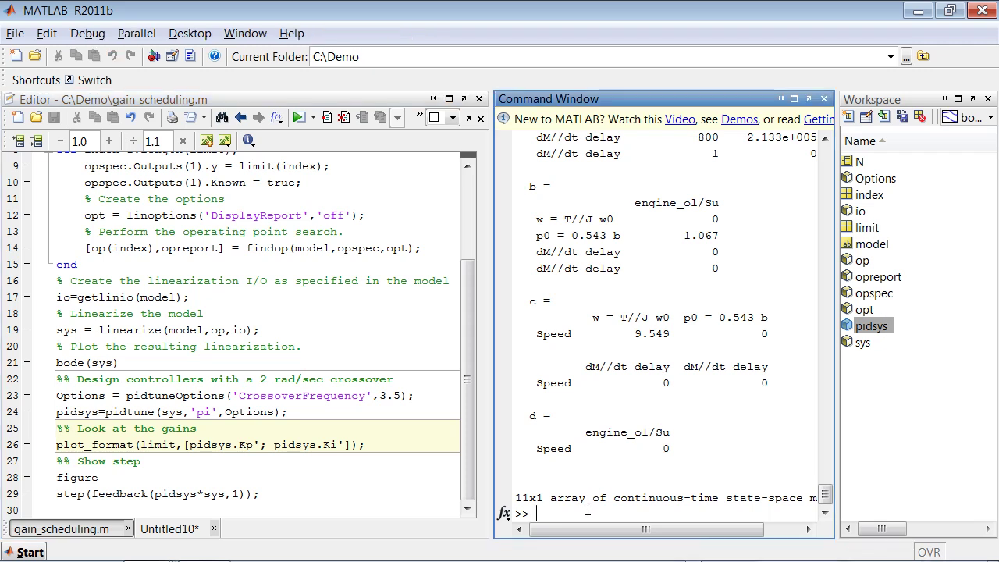
text(pidsys)
key(Return)
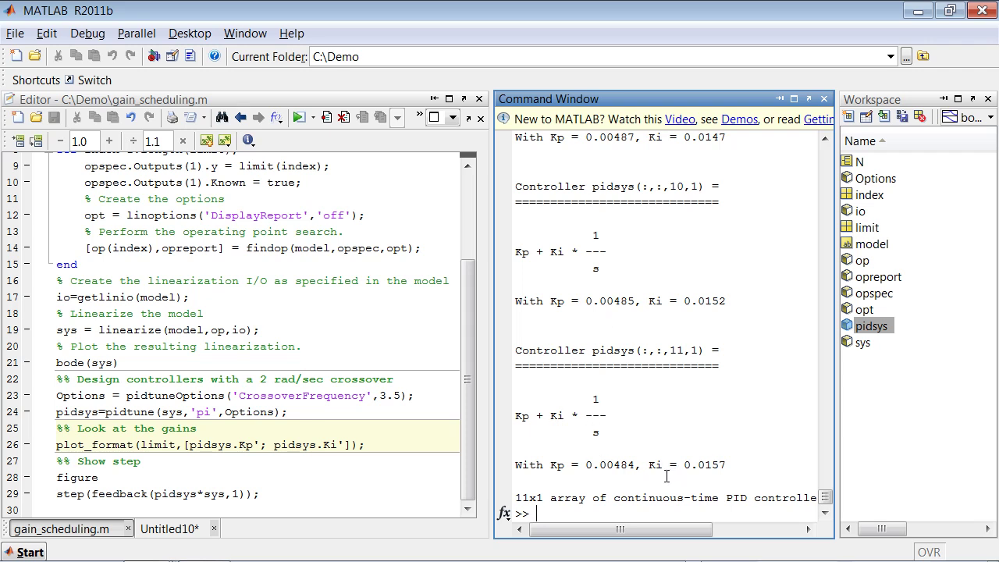
Run the 'Look at the gains' cell to plot Kp and Ki versus speed, then close the figure
click(37, 144)
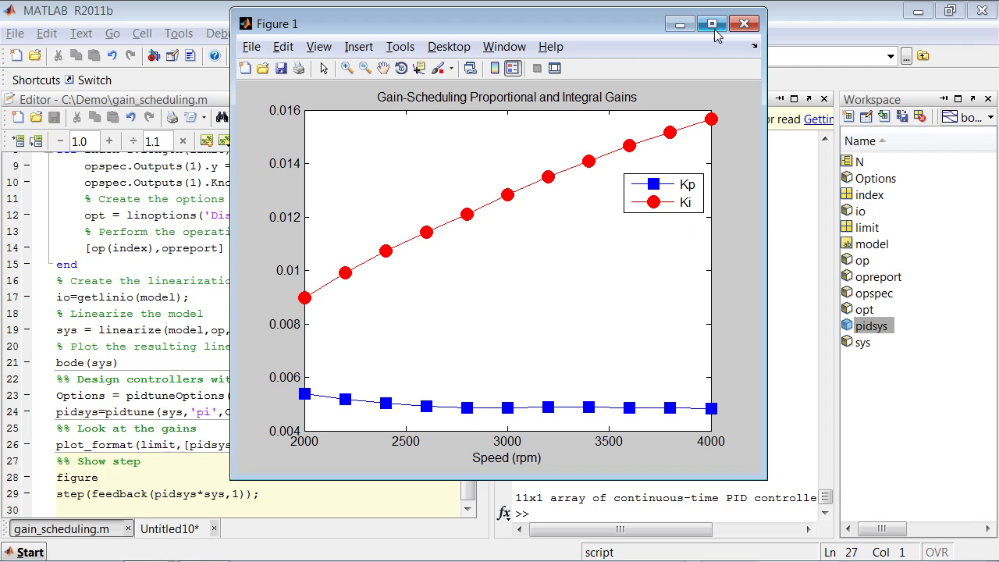
click(746, 23)
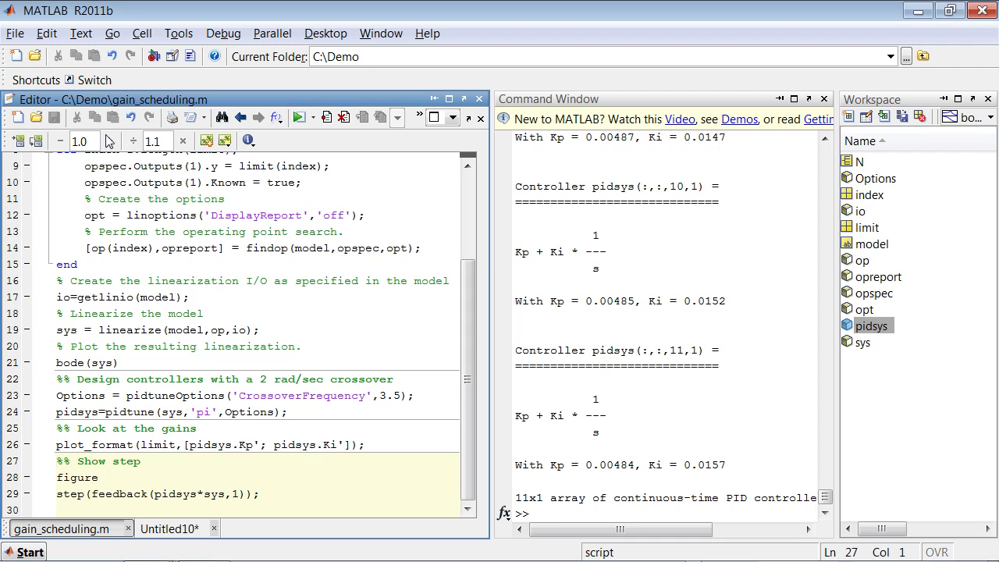
Run the 'Show step' cell to plot all 11 closed-loop step responses, then close the figure
click(37, 142)
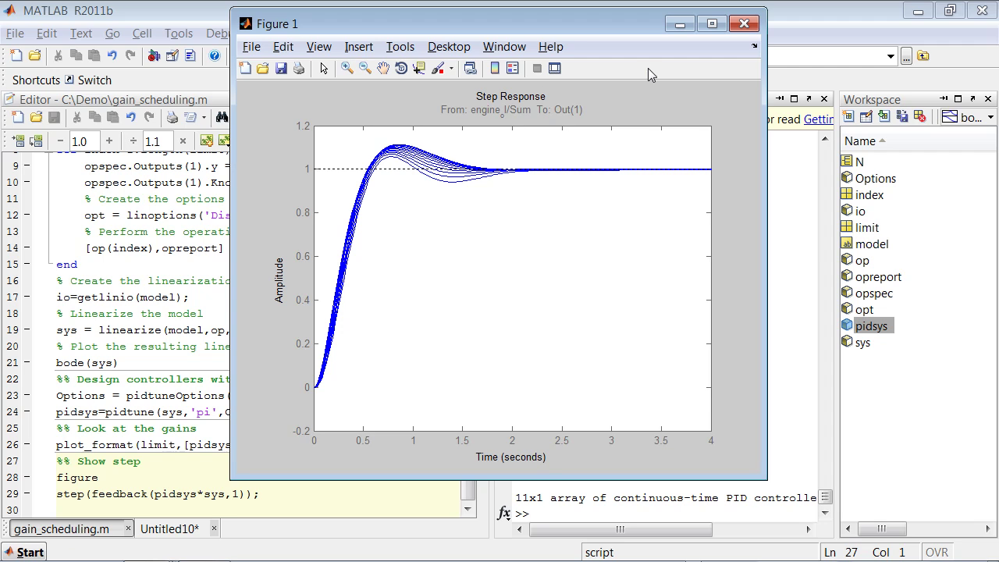
click(746, 24)
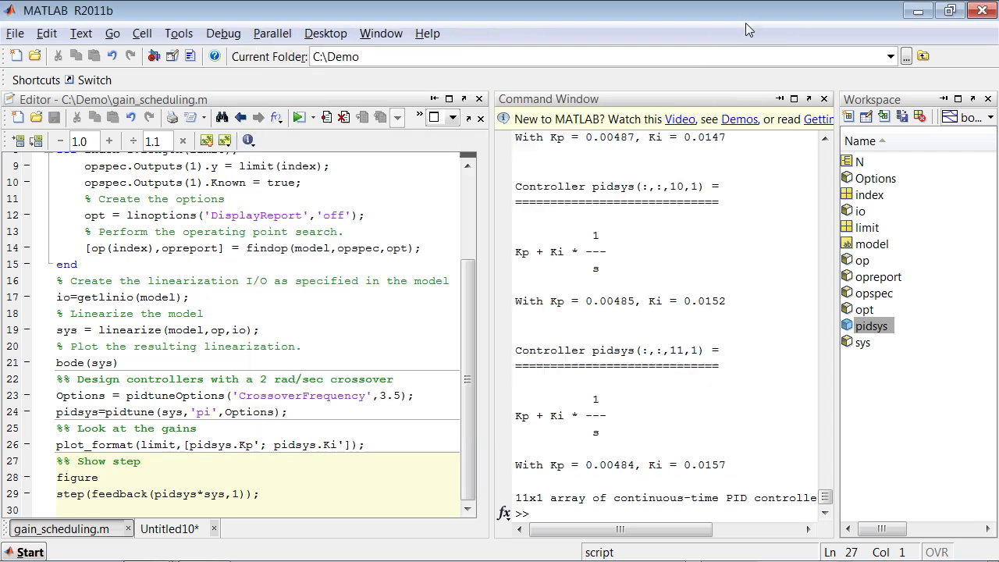